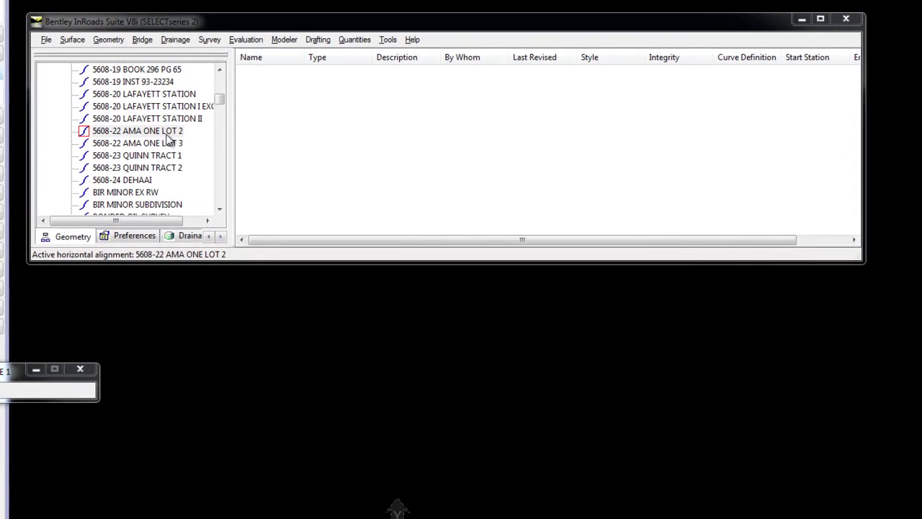
Review the report for the 5608-22 AMA ONE LOT 2 alignment.
left_click(264, 159)
right_click(158, 132)
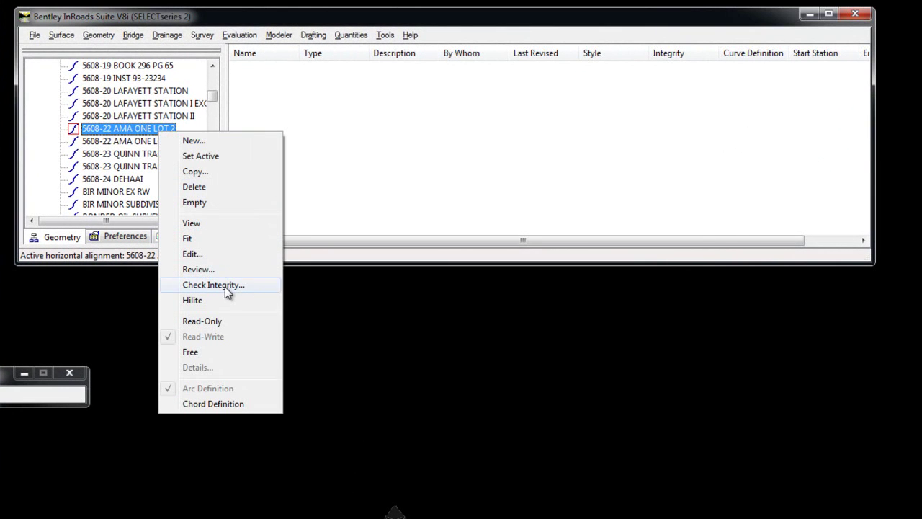
left_click(221, 268)
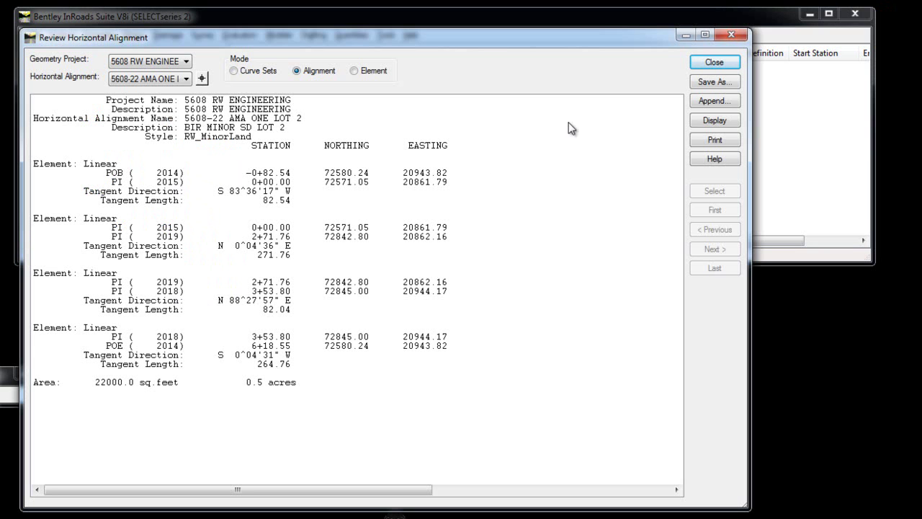
left_click(707, 61)
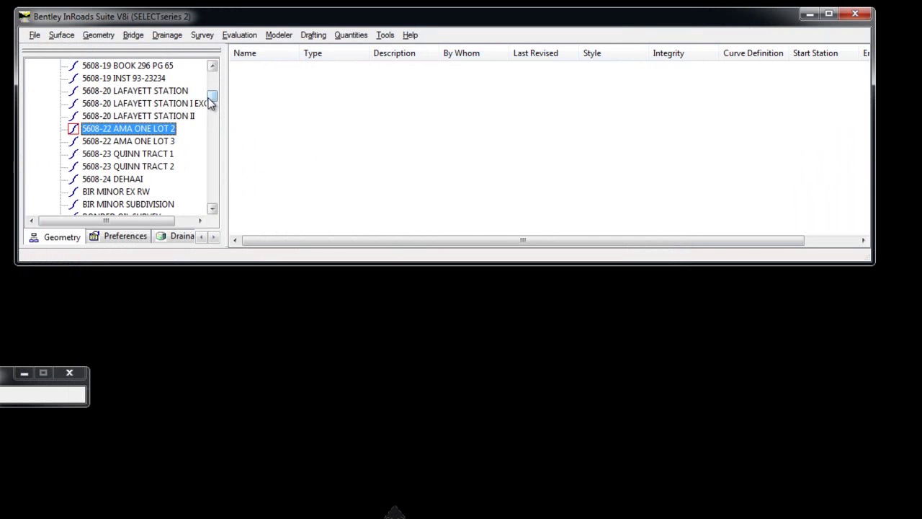
List the Cogo Buffer points and view rows 2006–2020, where point 2015 is absent.
left_click_drag(211, 95, 214, 81)
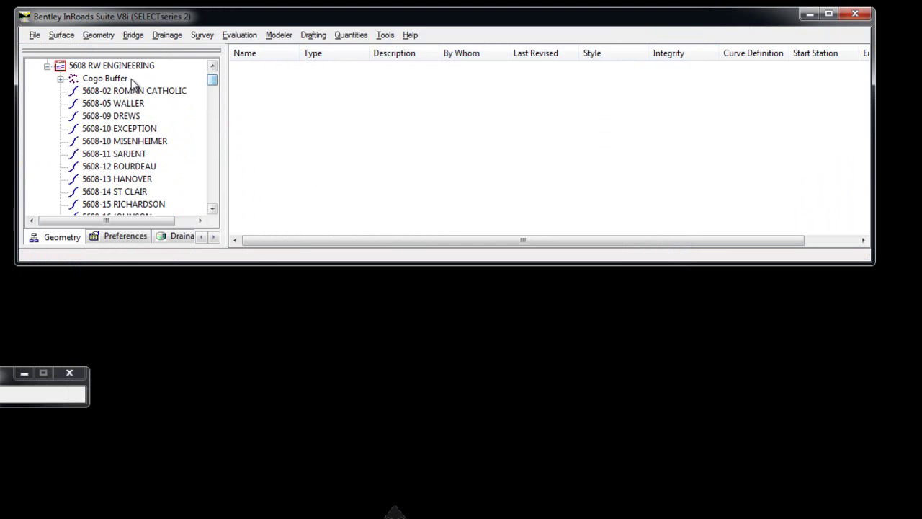
left_click(61, 78)
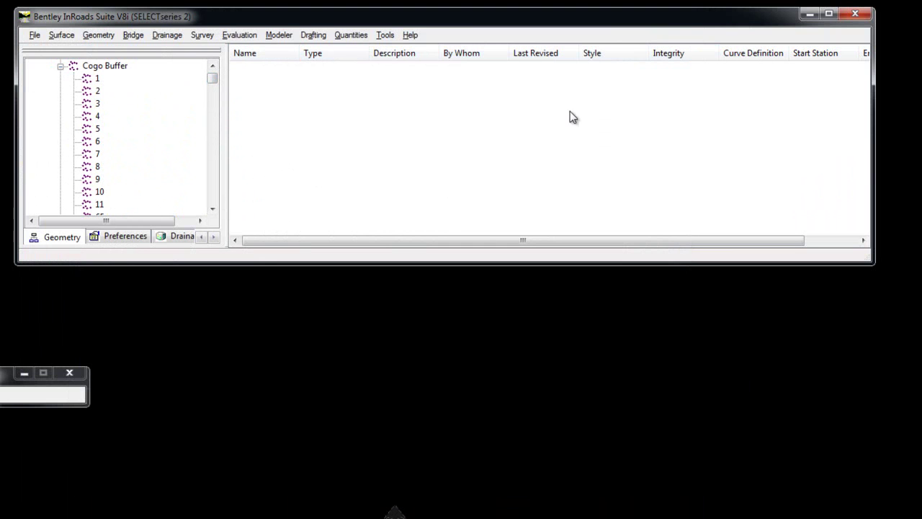
left_click(85, 67)
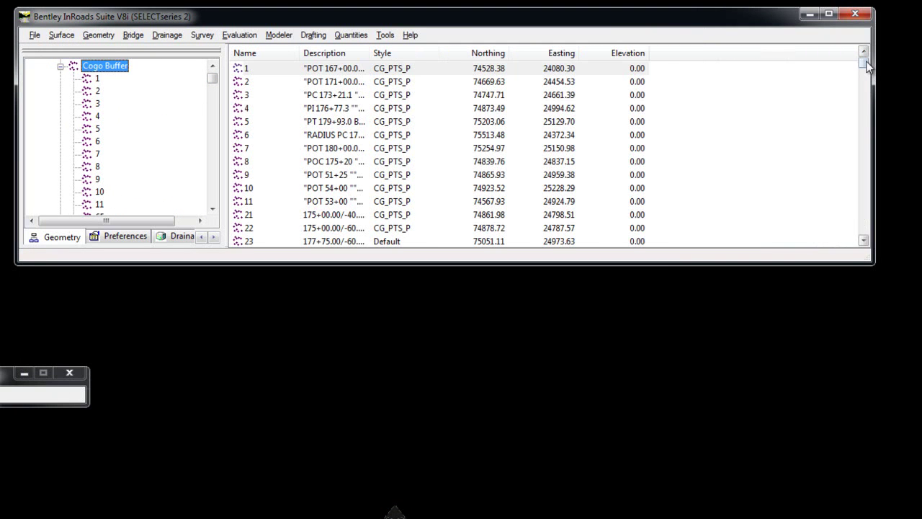
left_click_drag(864, 63, 876, 155)
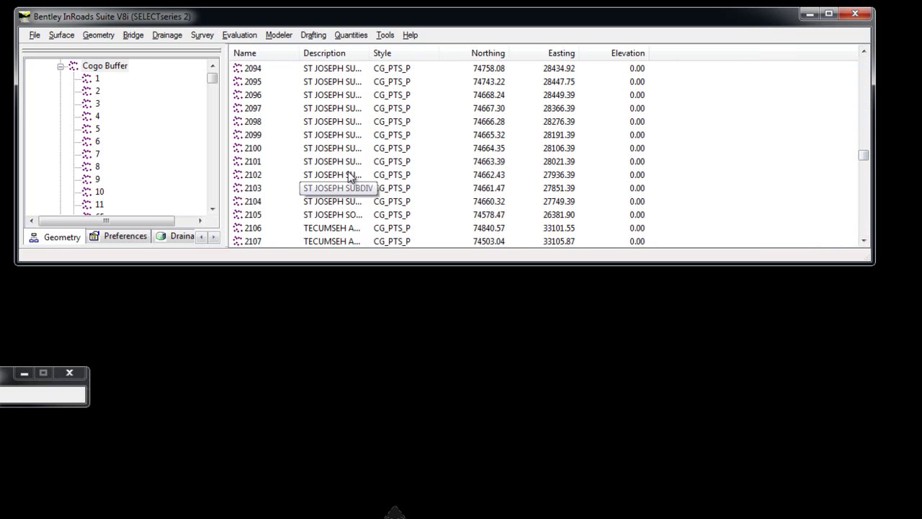
scroll(350, 177, "up", 5)
scroll(351, 178, "up", 10)
scroll(351, 176, "up", 2)
scroll(351, 175, "up", 8)
scroll(351, 176, "up", 9)
scroll(351, 176, "up", 1)
scroll(351, 176, "down", 3)
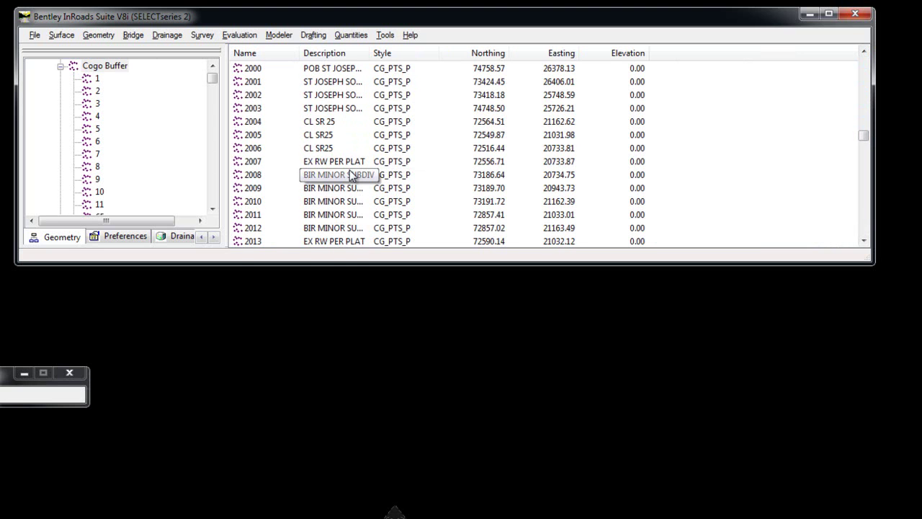
scroll(351, 176, "down", 1)
scroll(351, 176, "down", 1)
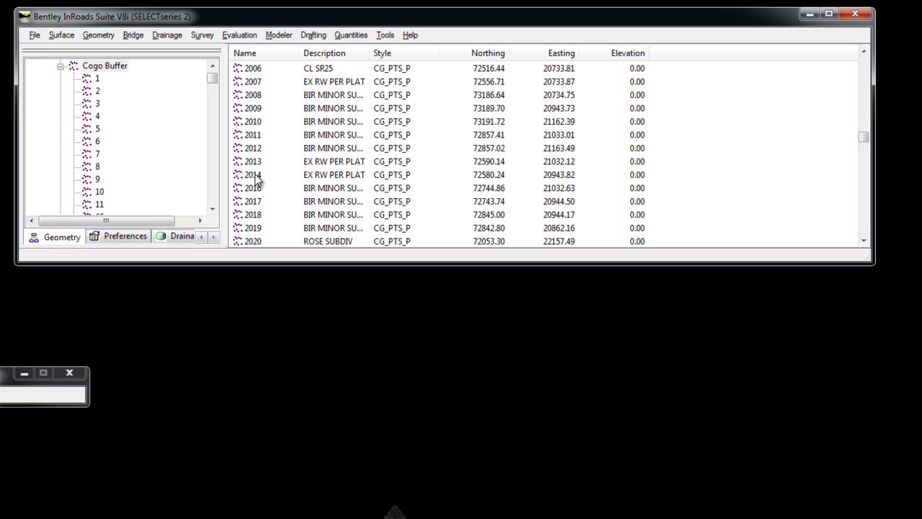
Use Horizontal Events' Alignment Point to Cogo to store points 2014, 2015, 2019 and 2018.
left_click(60, 67)
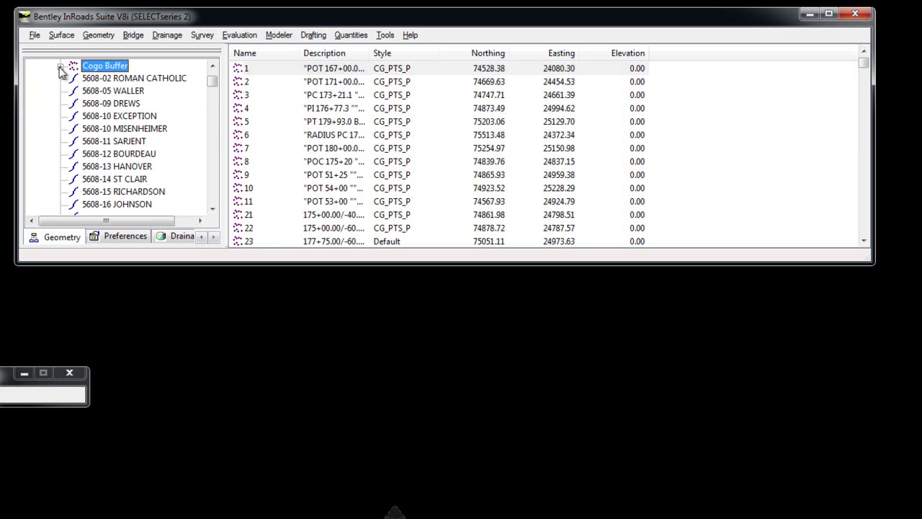
left_click_drag(214, 83, 213, 100)
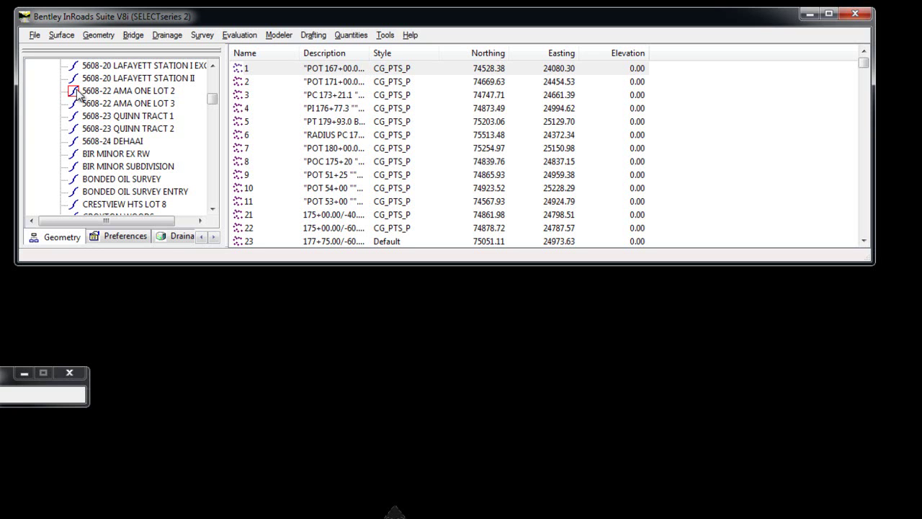
left_click(108, 35)
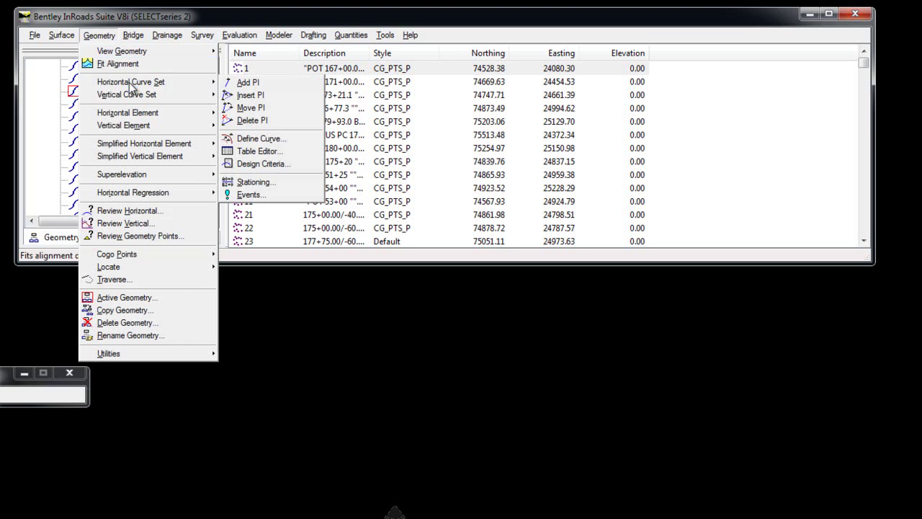
mouse_move(131, 81)
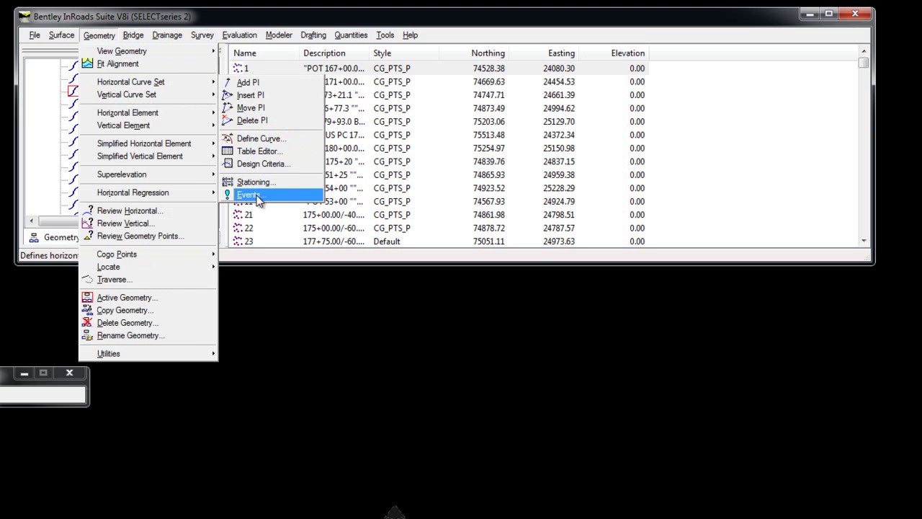
left_click(259, 200)
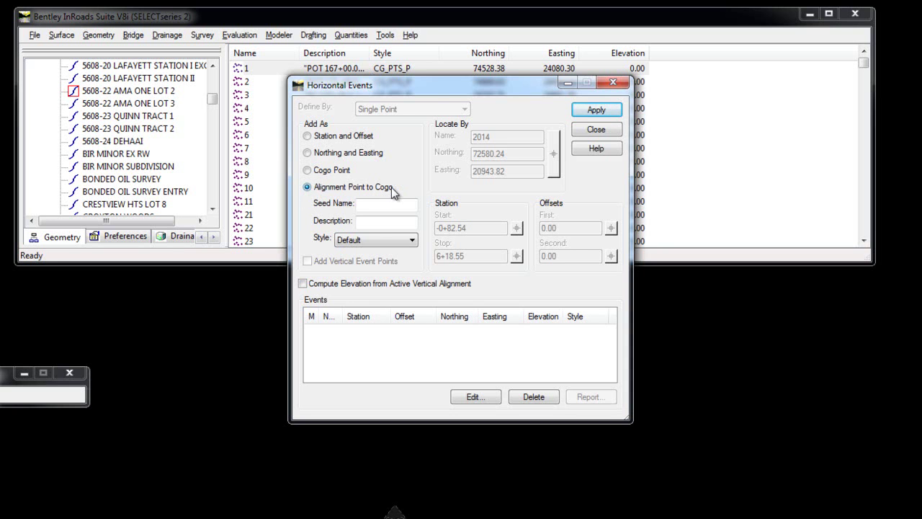
left_click(602, 115)
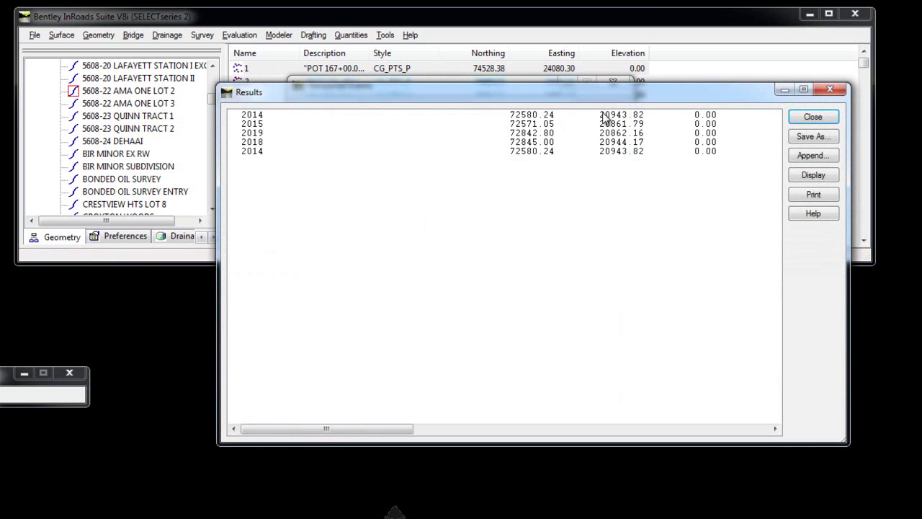
left_click(812, 118)
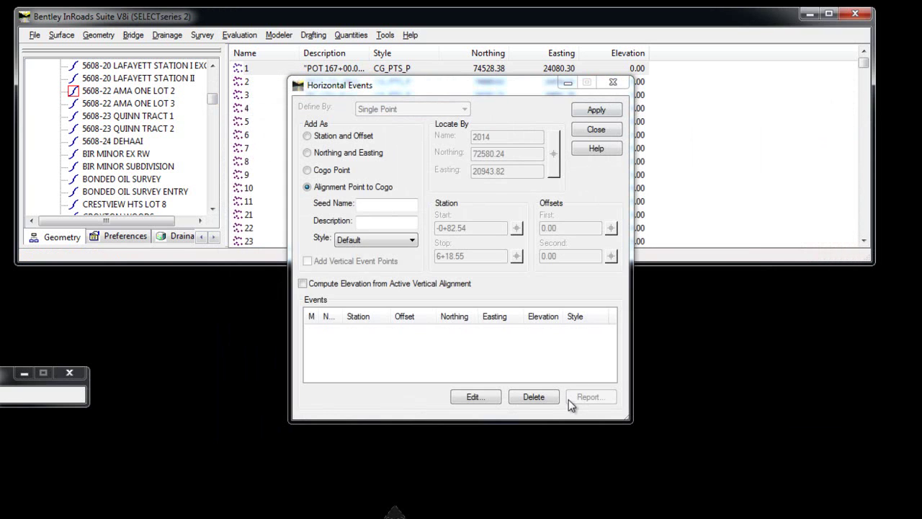
Locate point 2015, with Default style and no description, between 2014 and 2016 in the Cogo Buffer list.
left_click(602, 128)
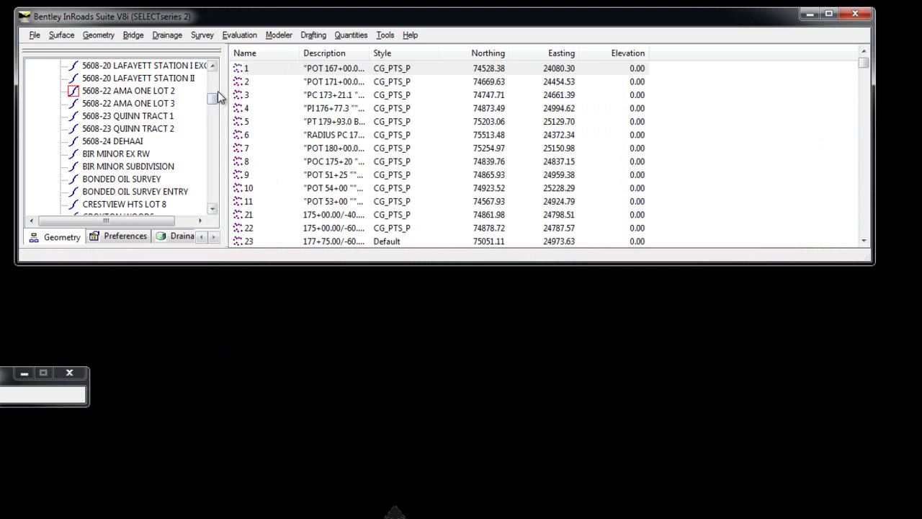
left_click_drag(213, 100, 170, 79)
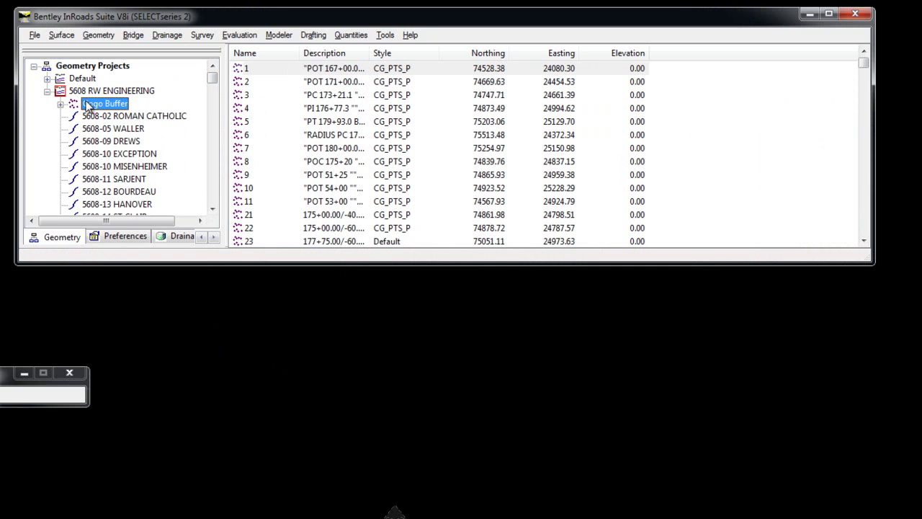
left_click_drag(864, 64, 876, 152)
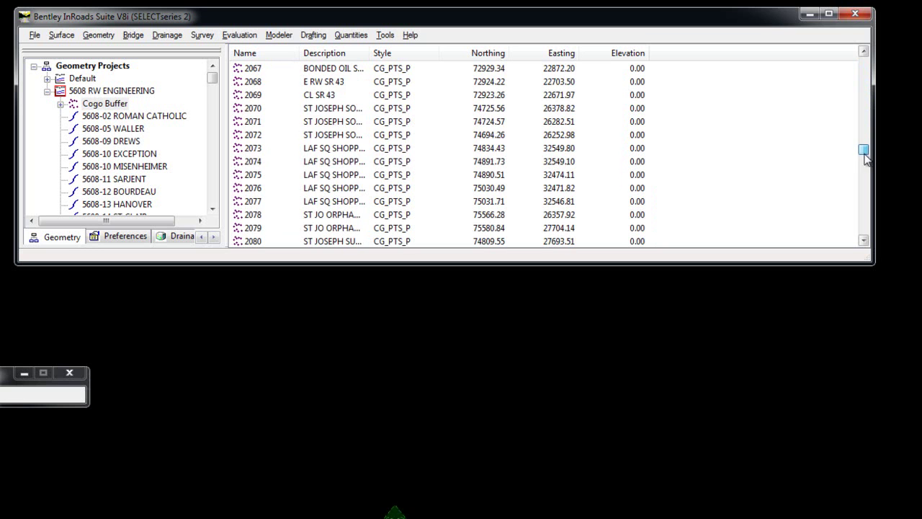
scroll(326, 166, "up", 4)
scroll(325, 166, "up", 8)
scroll(326, 166, "up", 4)
scroll(327, 164, "up", 6)
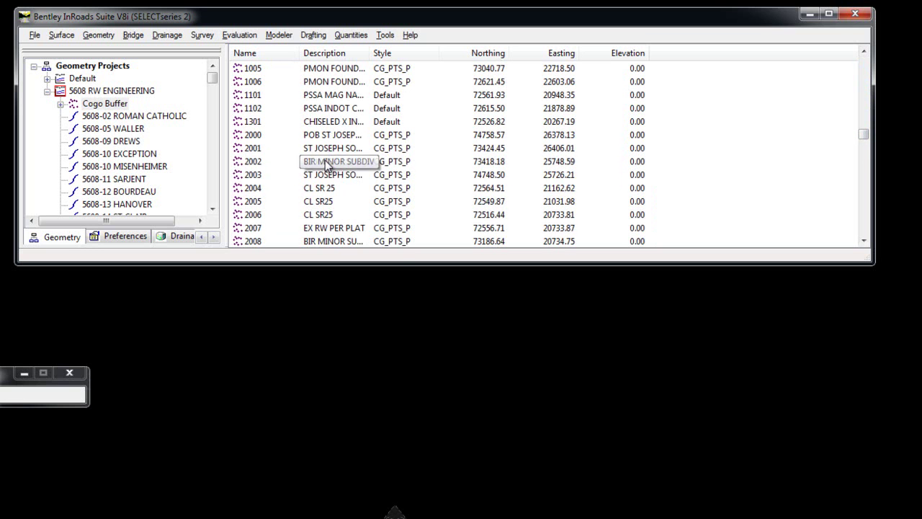
scroll(326, 165, "down", 4)
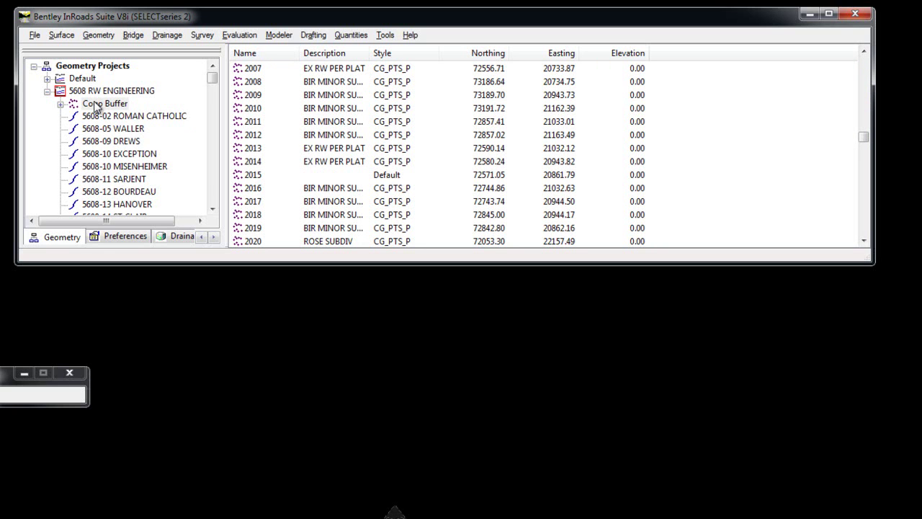
Edit Cogo point 2015 to have description 'your description' and the property_line style.
left_click(113, 35)
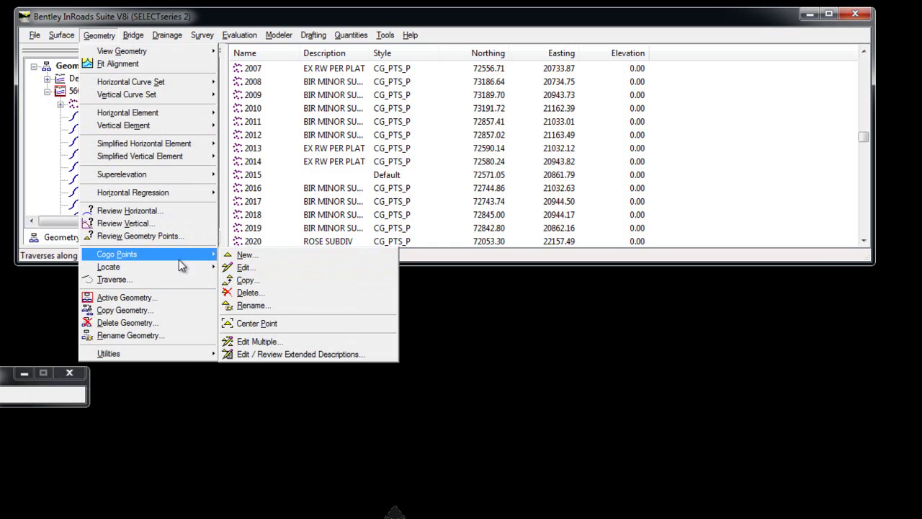
left_click(245, 271)
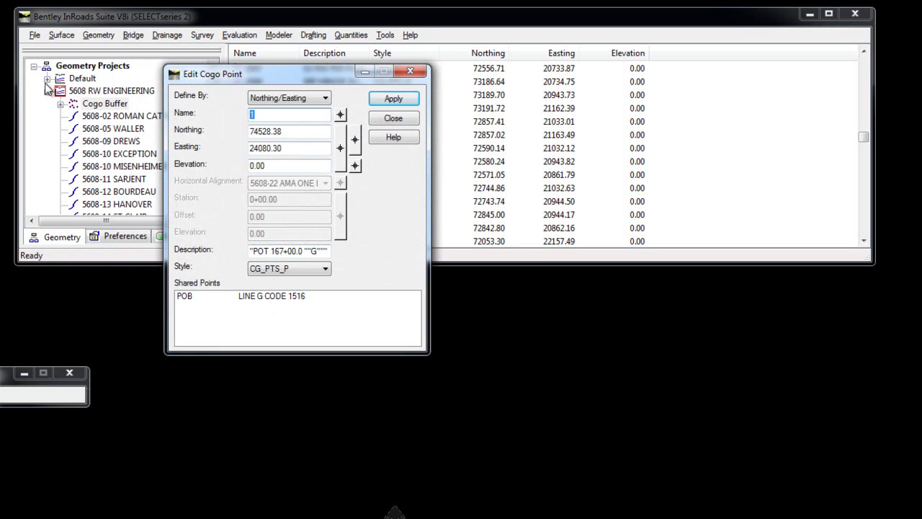
type("2015")
key("Tab")
left_click(290, 253)
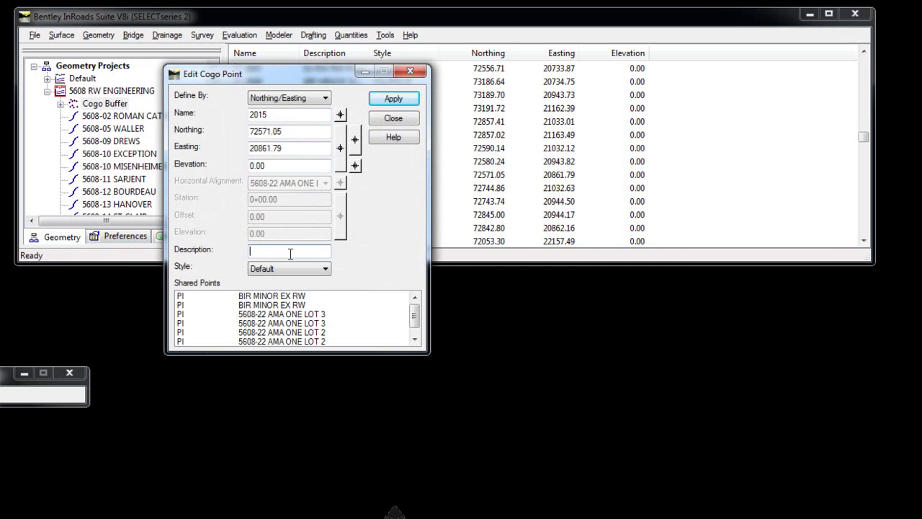
type("your descr")
type("iption")
left_click(288, 272)
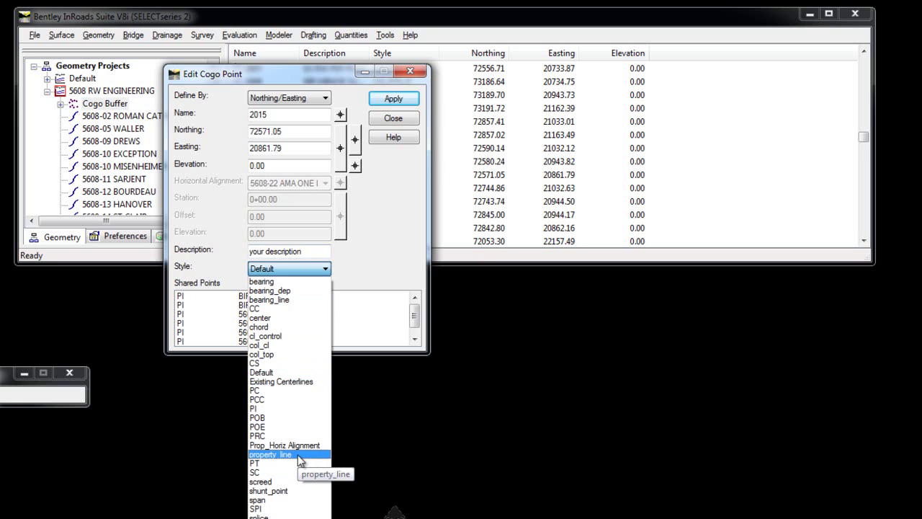
left_click(301, 455)
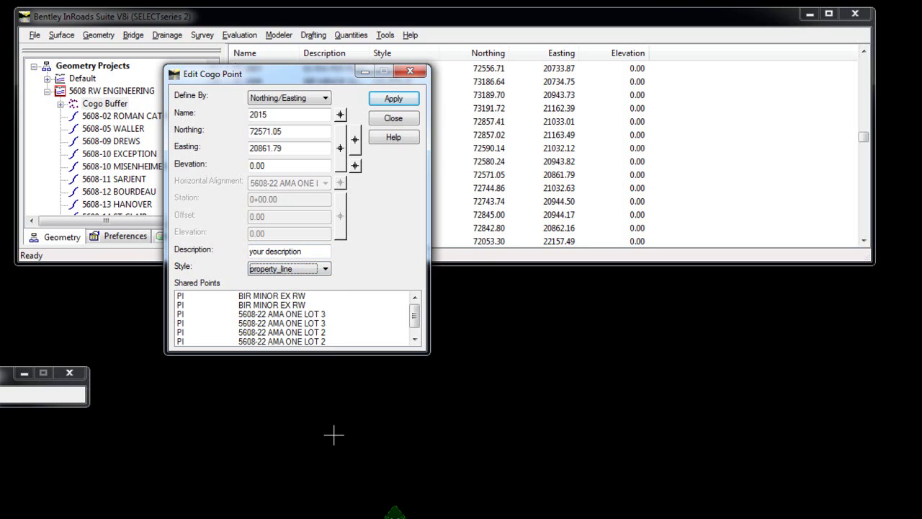
left_click(407, 98)
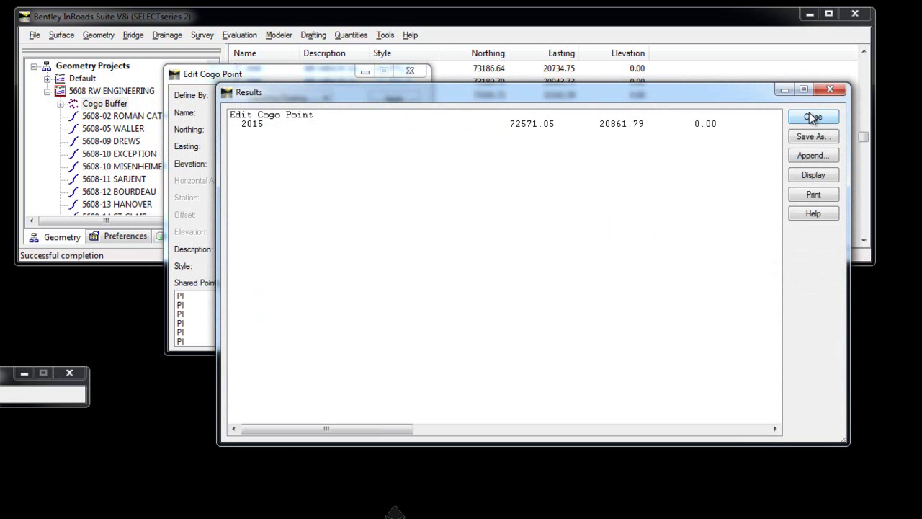
left_click(811, 119)
left_click(413, 121)
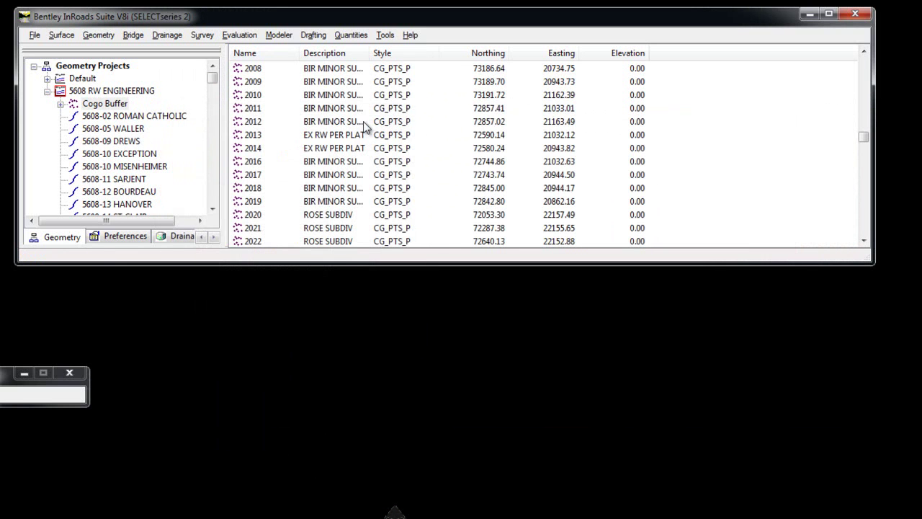
Reload the Cogo Buffer list and check point 2015 shows 'your description' and property_line.
left_click(101, 103)
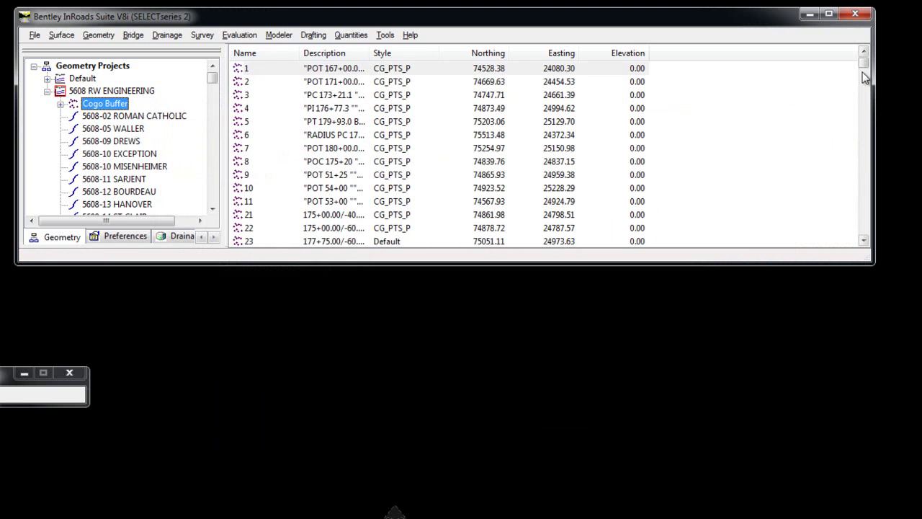
scroll(865, 79, "down", 20)
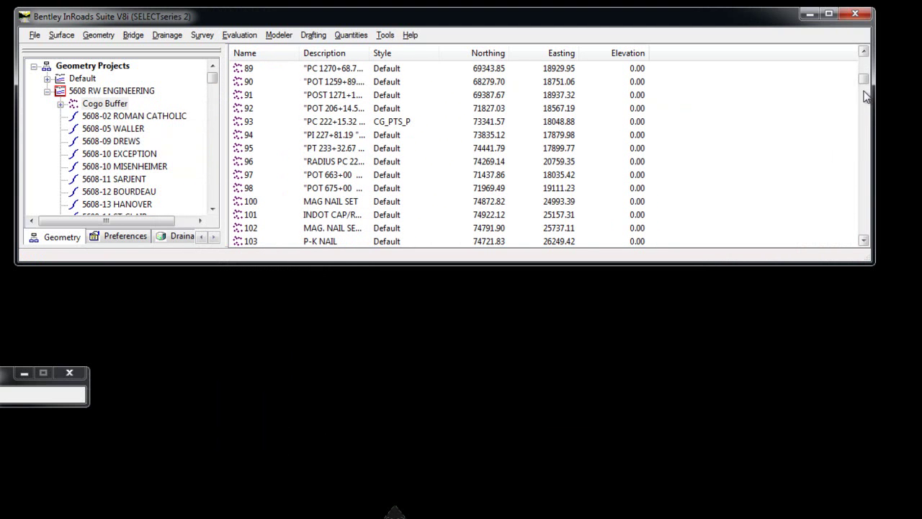
left_click_drag(864, 81, 865, 148)
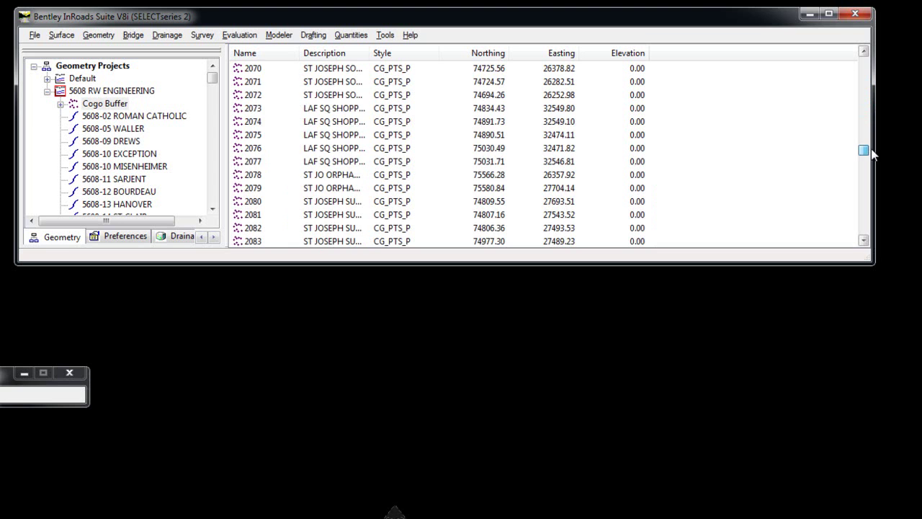
scroll(339, 186, "up", 3)
scroll(339, 186, "up", 8)
scroll(340, 183, "up", 2)
scroll(343, 182, "up", 5)
scroll(349, 186, "up", 3)
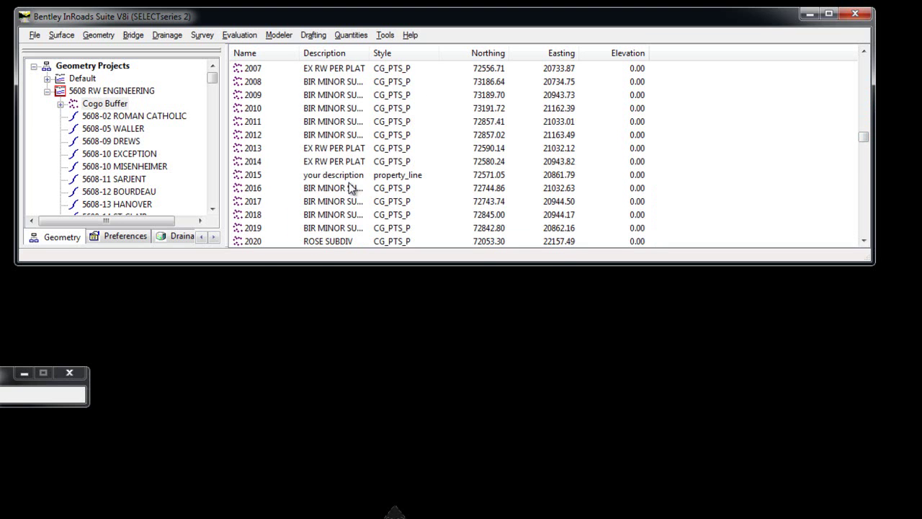
left_click(262, 179)
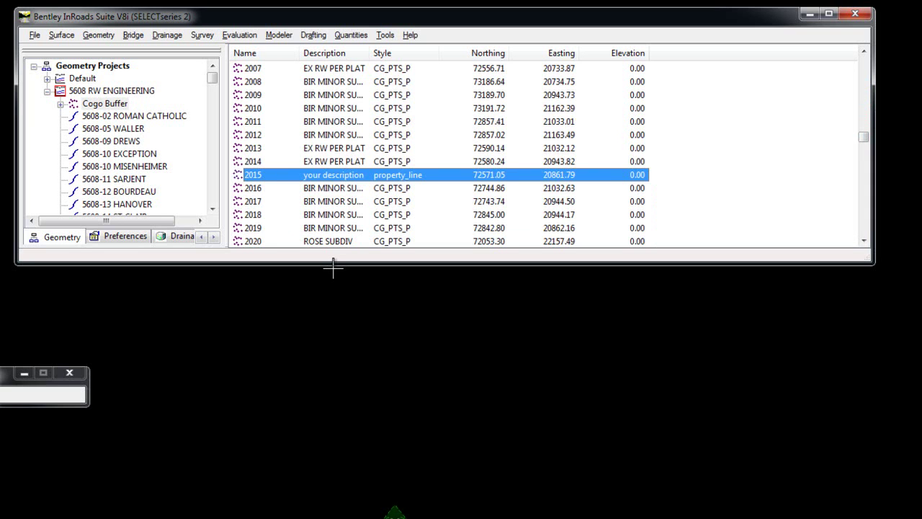